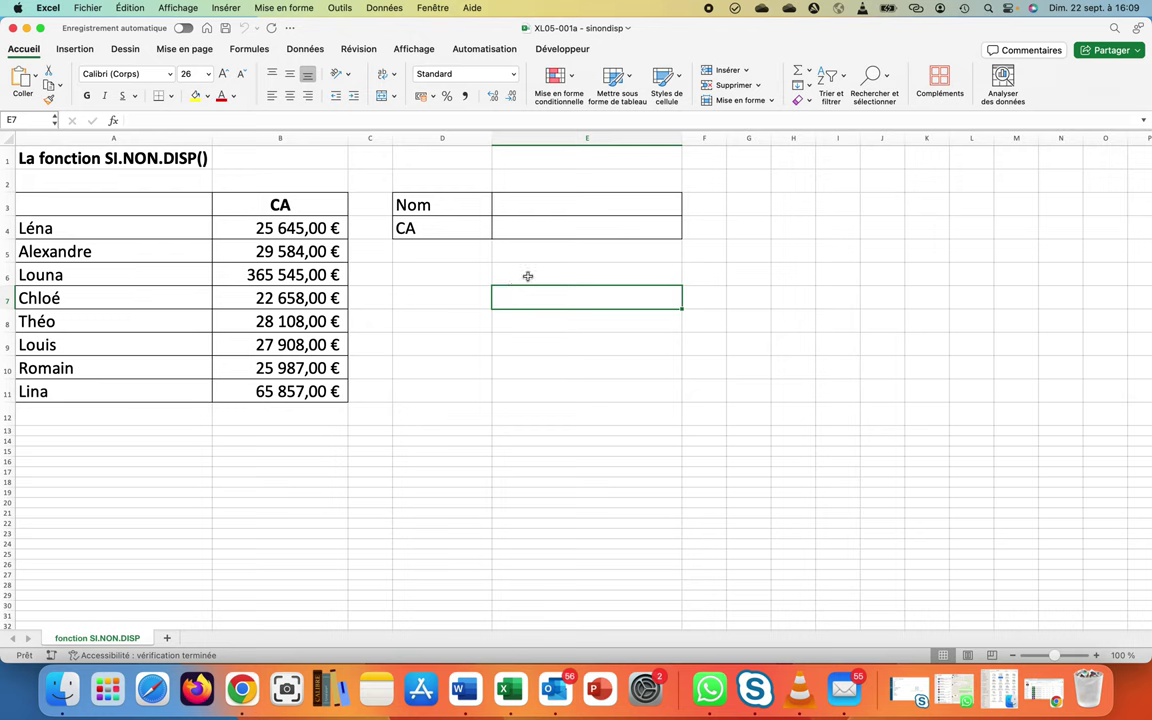
# Step: Enter the name 'Léna' in cell E3
pyautogui.click(554, 206)
pyautogui.write('L')
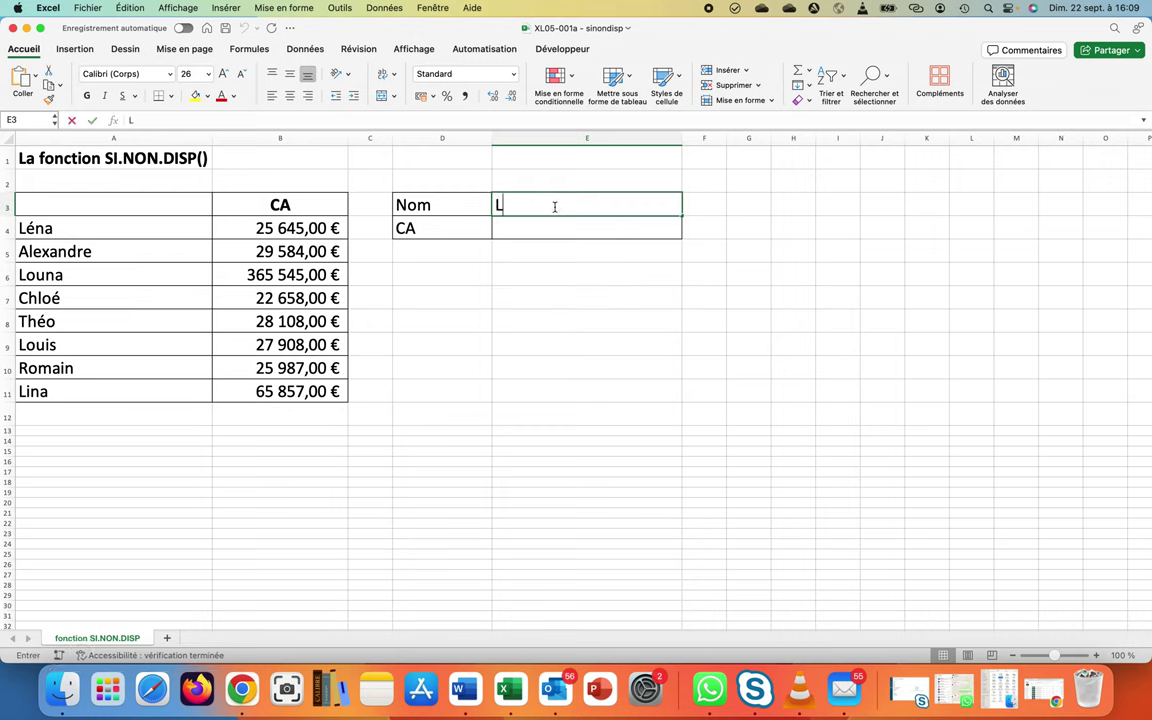
pyautogui.write('éna')
pyautogui.press('Return')
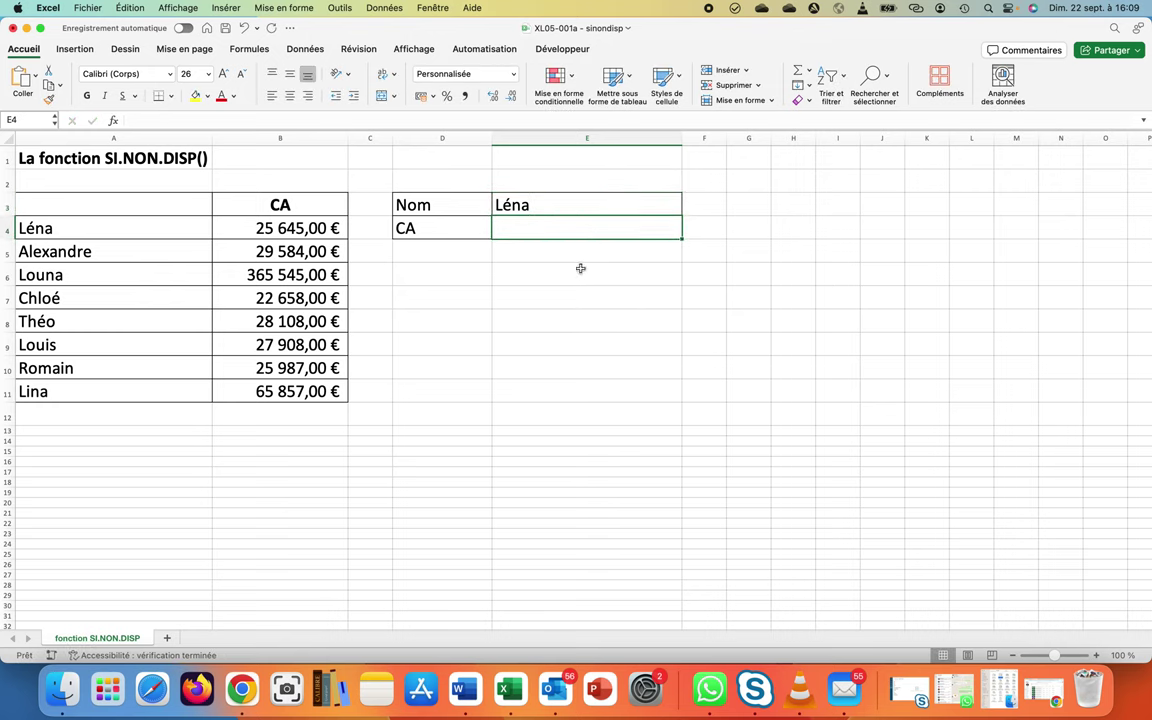
# Step: Enter =RECHERCHEV(E3;A4:B11;2;FAUX) in E4 to return Léna's CA, 25 645,00 €
pyautogui.write('=rec')
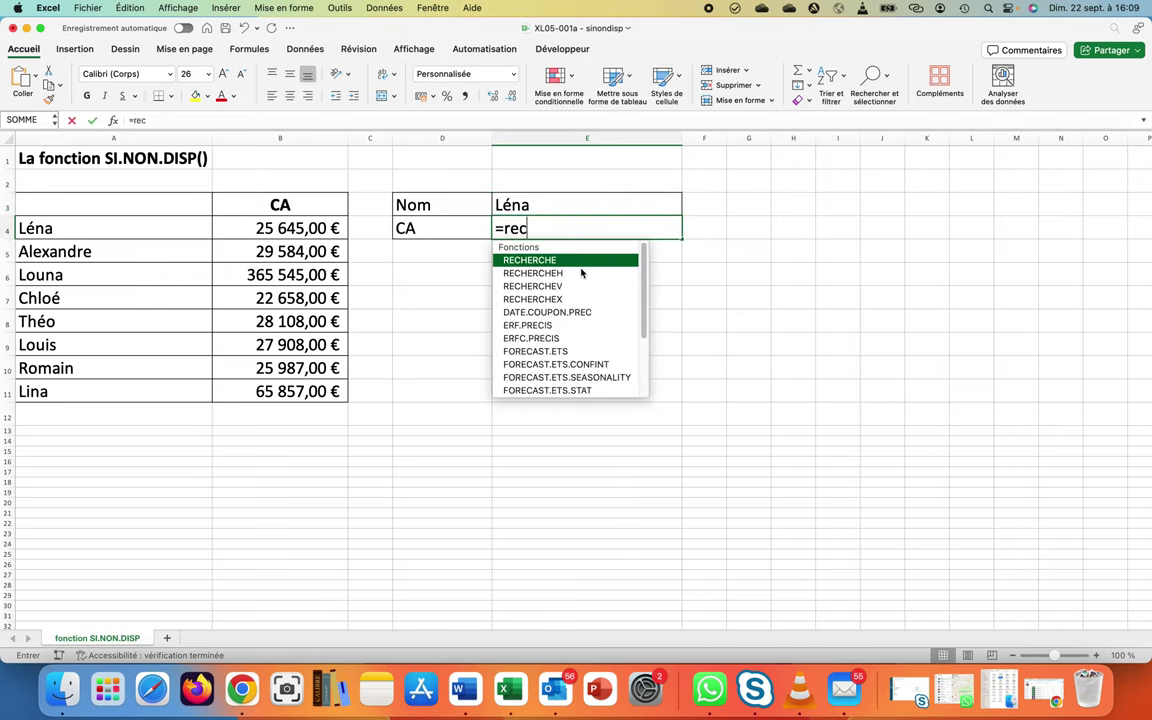
pyautogui.write('herche')
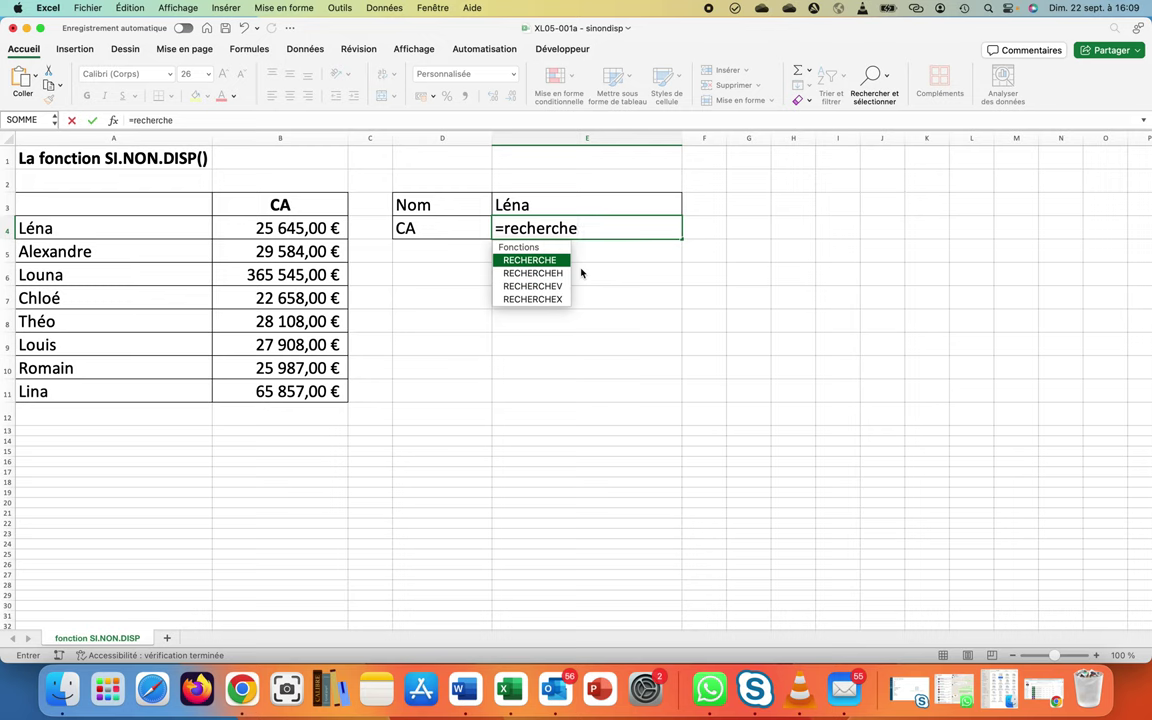
pyautogui.write('v(')
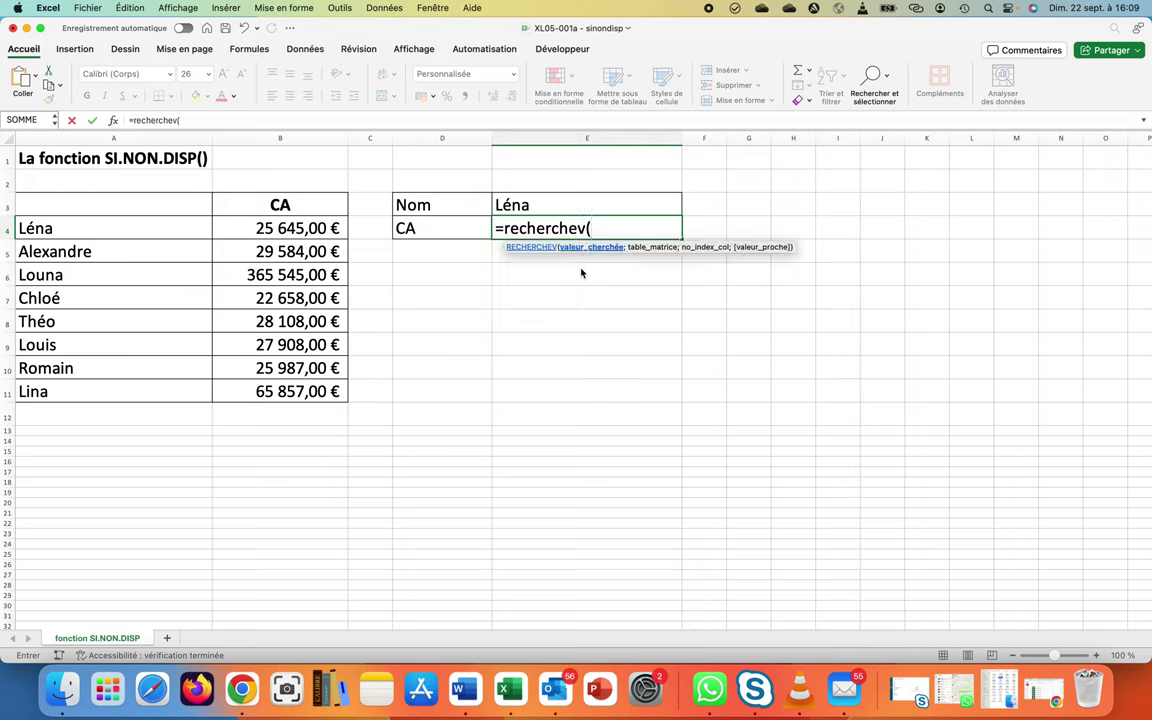
pyautogui.click(537, 207)
pyautogui.write(';')
pyautogui.moveTo(180, 228)
pyautogui.mouseDown()
pyautogui.moveTo(262, 369)
pyautogui.moveTo(262, 391)
pyautogui.mouseUp()
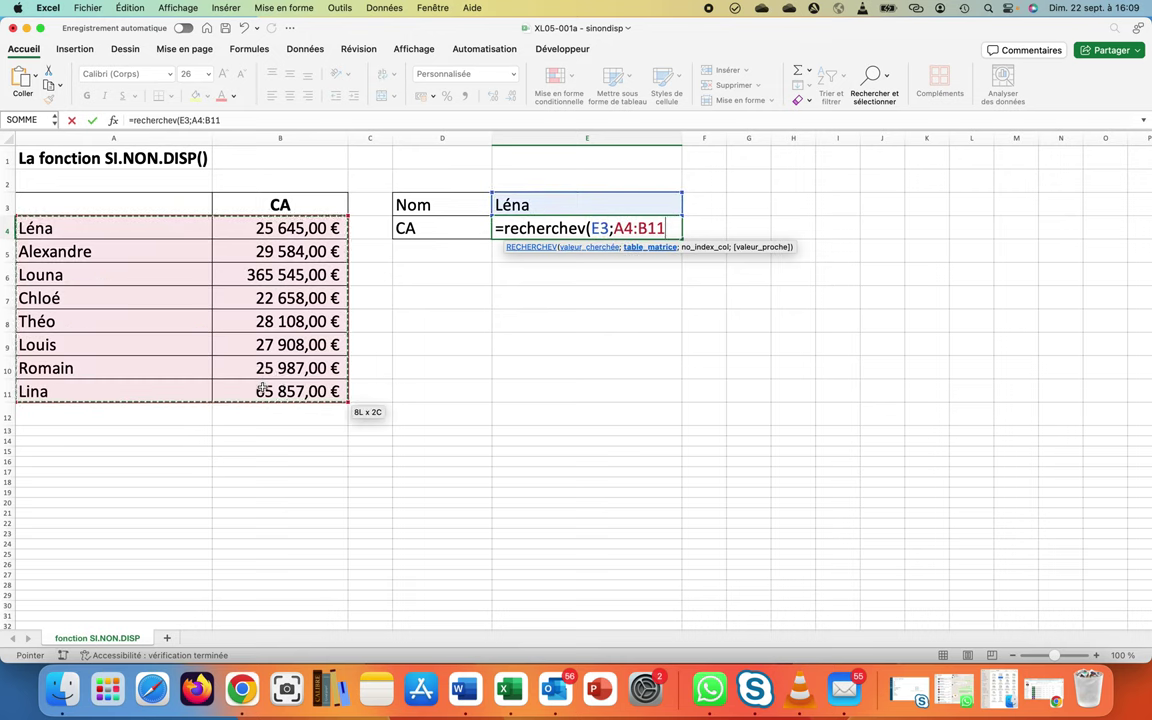
pyautogui.write(';2')
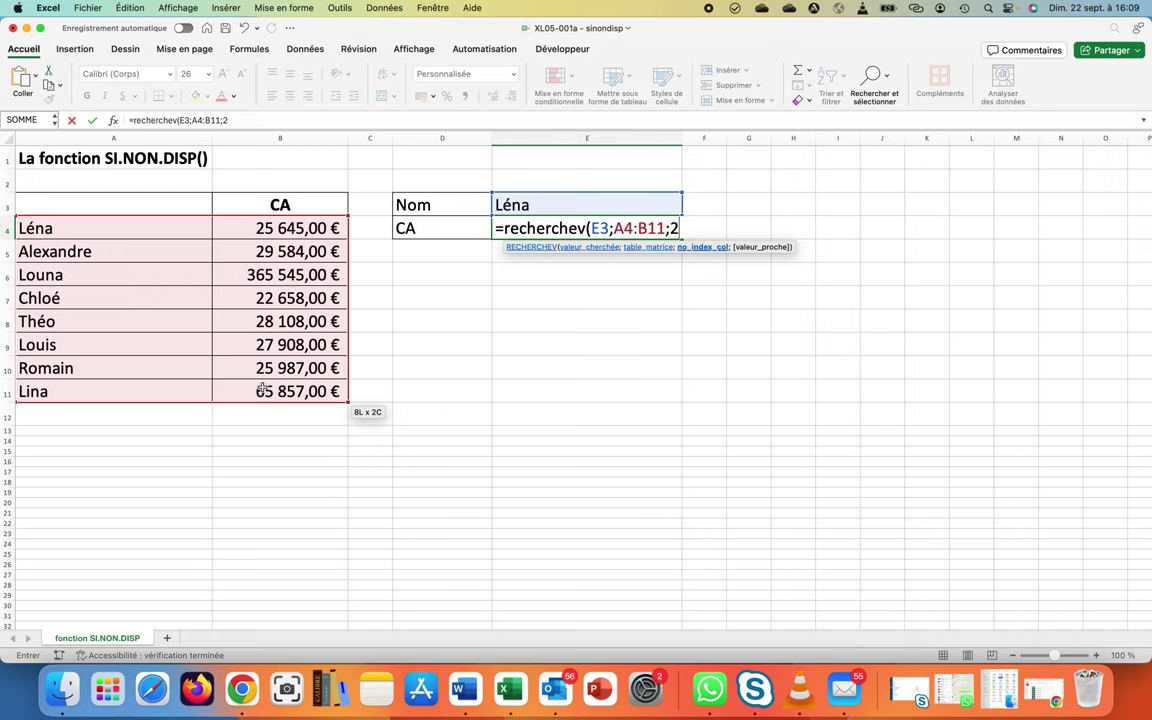
pyautogui.write(';')
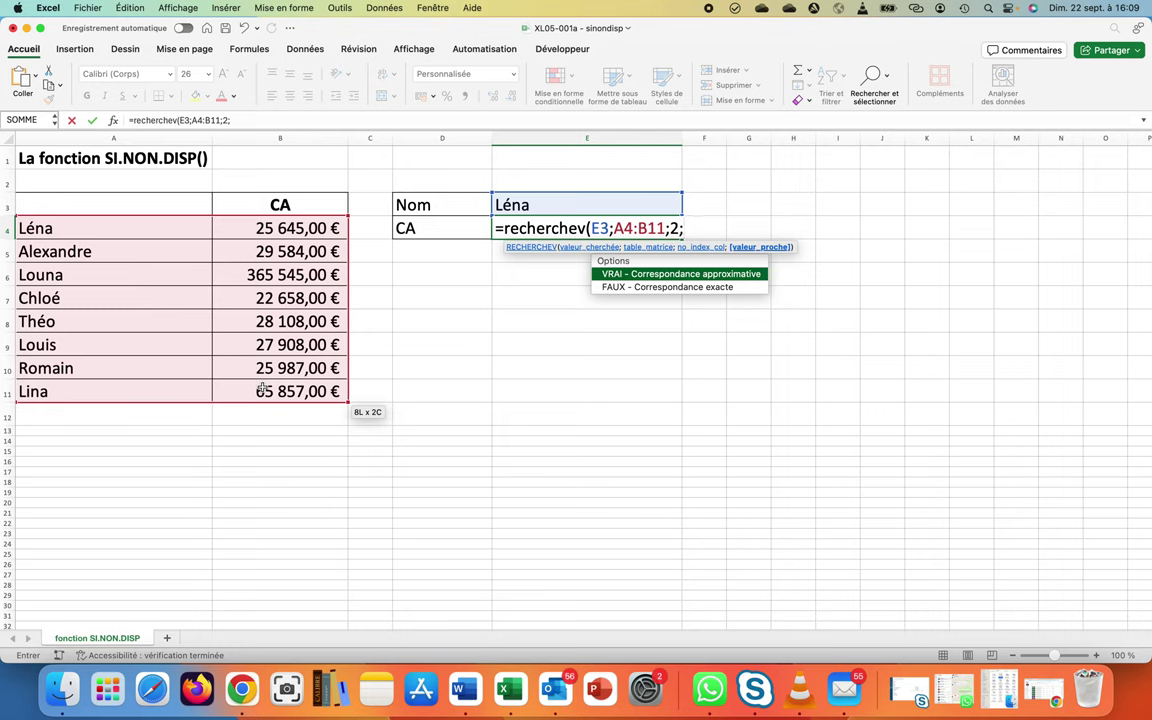
pyautogui.write('faux')
pyautogui.write(')')
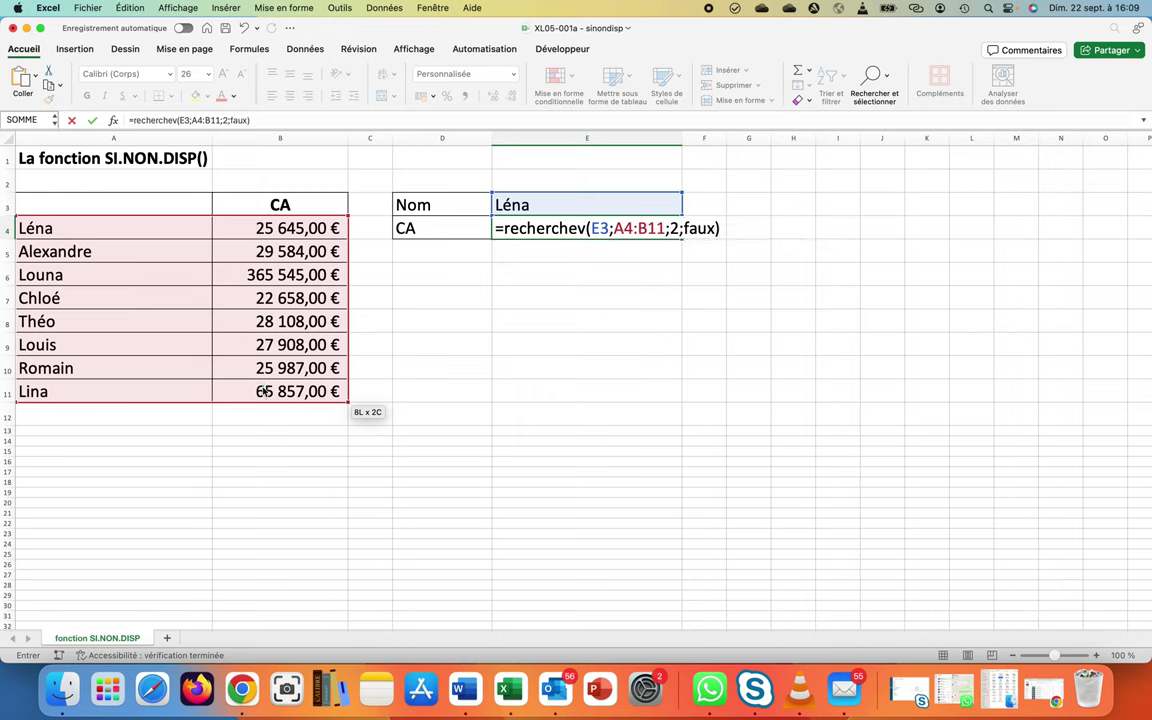
pyautogui.press('Return')
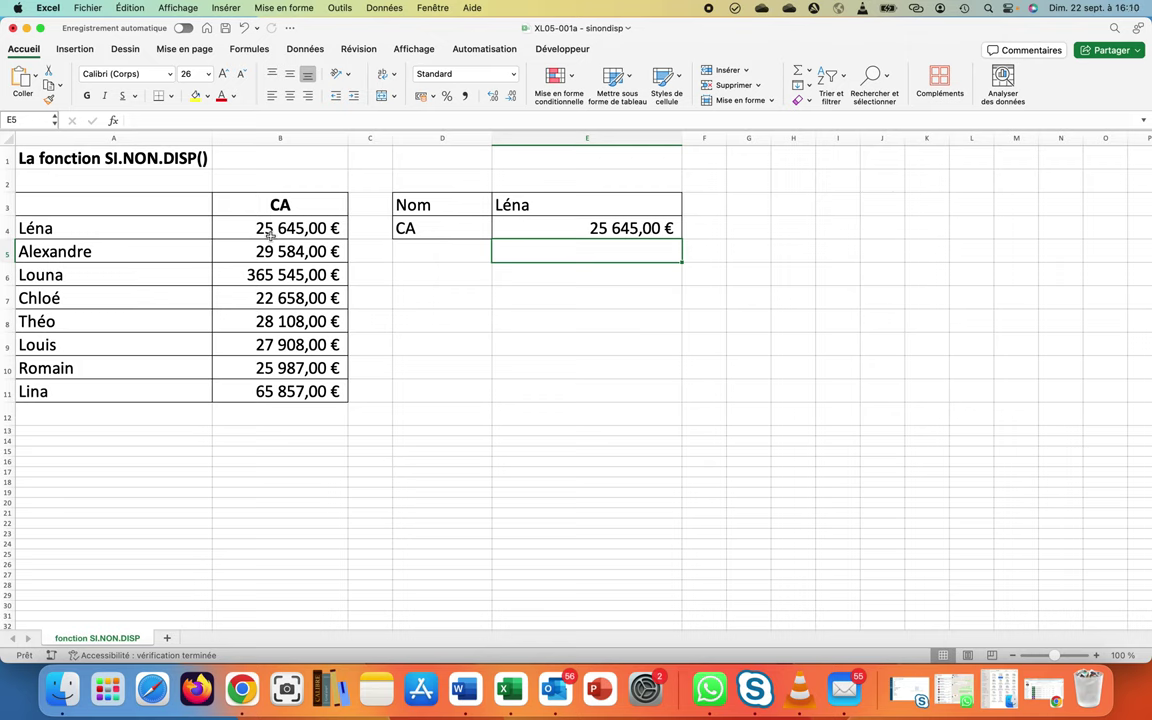
# Step: Replace E3 with the unaccented 'Lena' so E4's lookup shows #N/A
pyautogui.click(503, 203)
pyautogui.write('Lena')
pyautogui.press('Return')
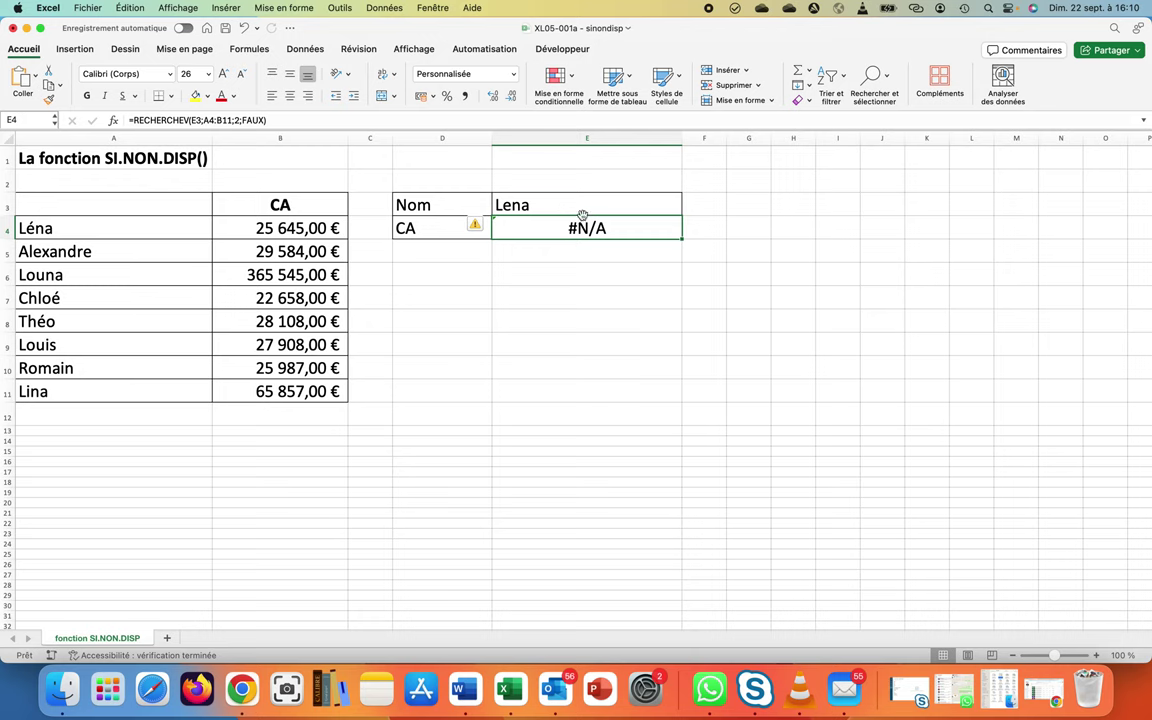
pyautogui.click(604, 206)
pyautogui.doubleClick(521, 208)
pyautogui.click(507, 318)
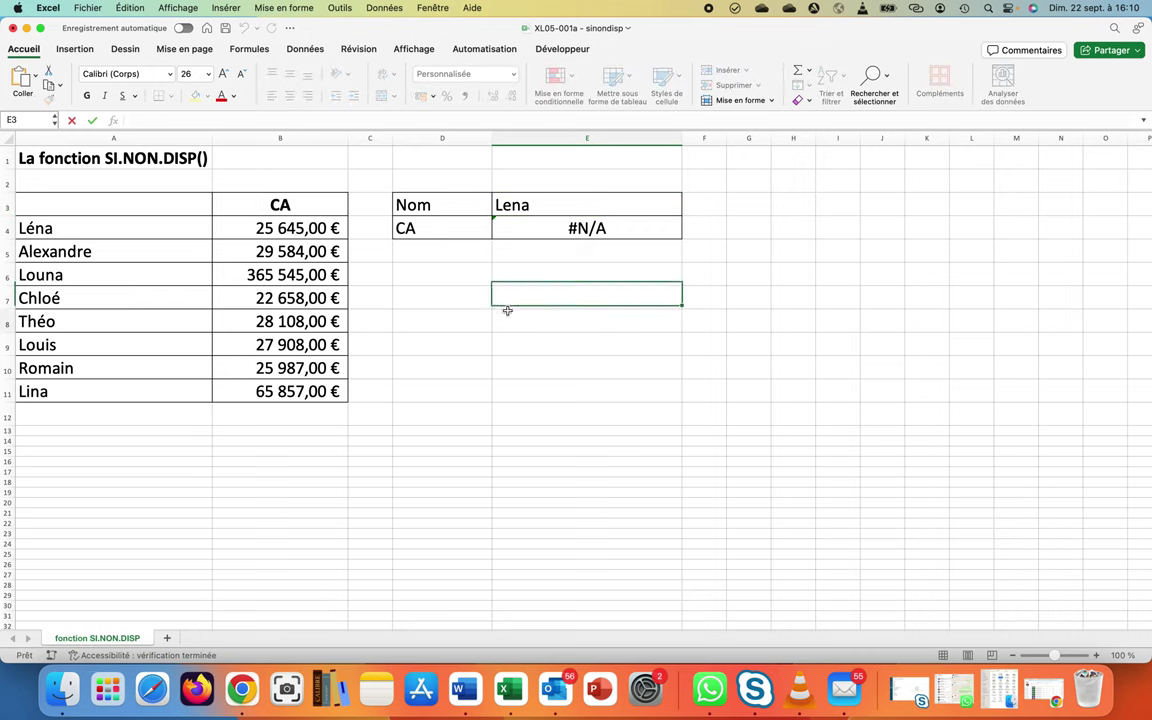
# Step: Edit E4 to =SI.NON.DISP(RECHERCHEV(E3;A4:B11;2;FAUX);"Ce nom n'existe pas")
pyautogui.doubleClick(507, 229)
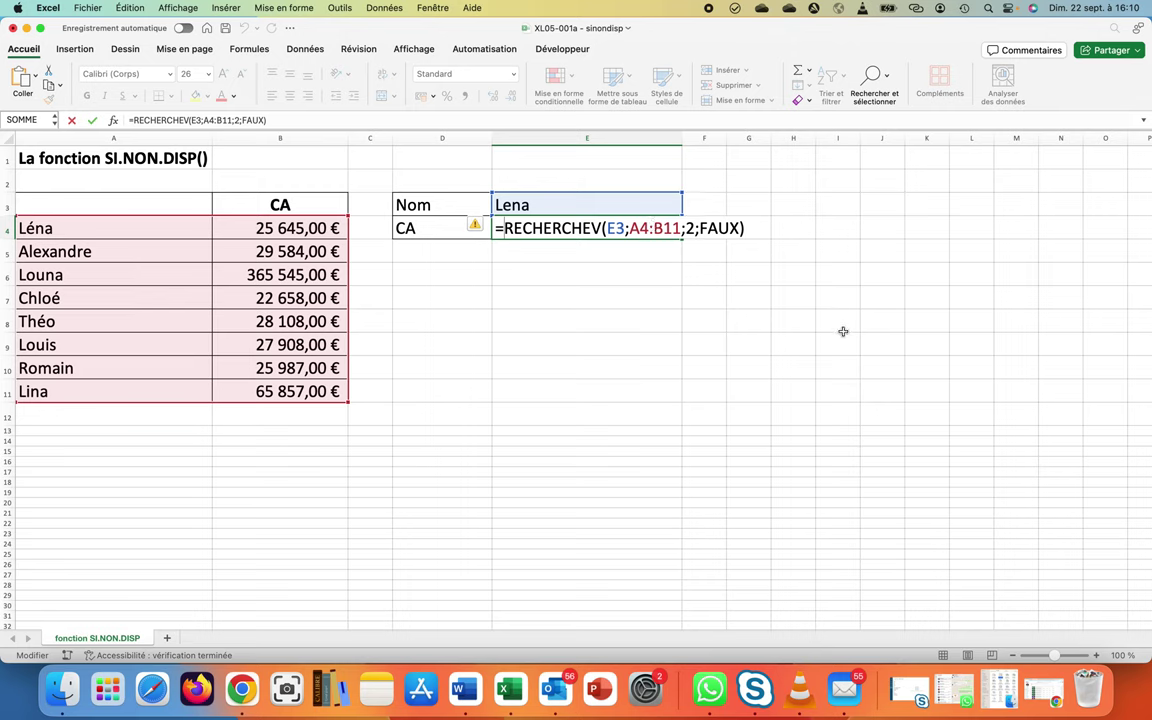
pyautogui.write('si.non.disp(')
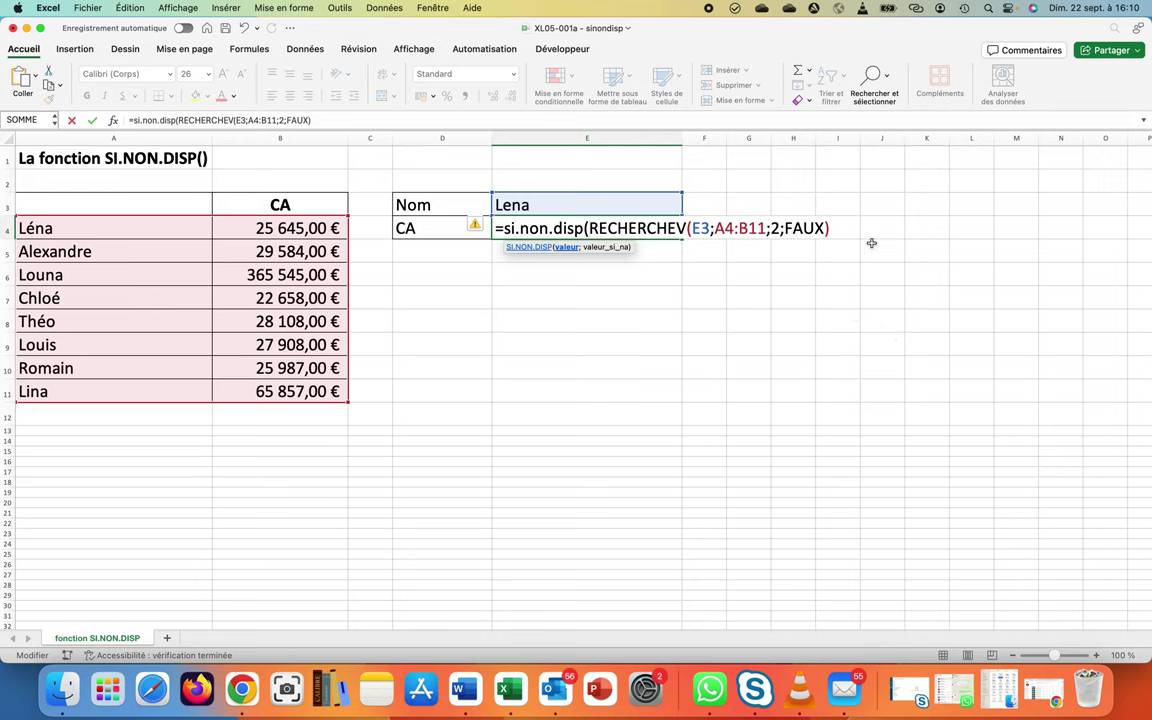
pyautogui.click(837, 228)
pyautogui.write(';')
pyautogui.write('"')
pyautogui.write("Ce nom n'exist")
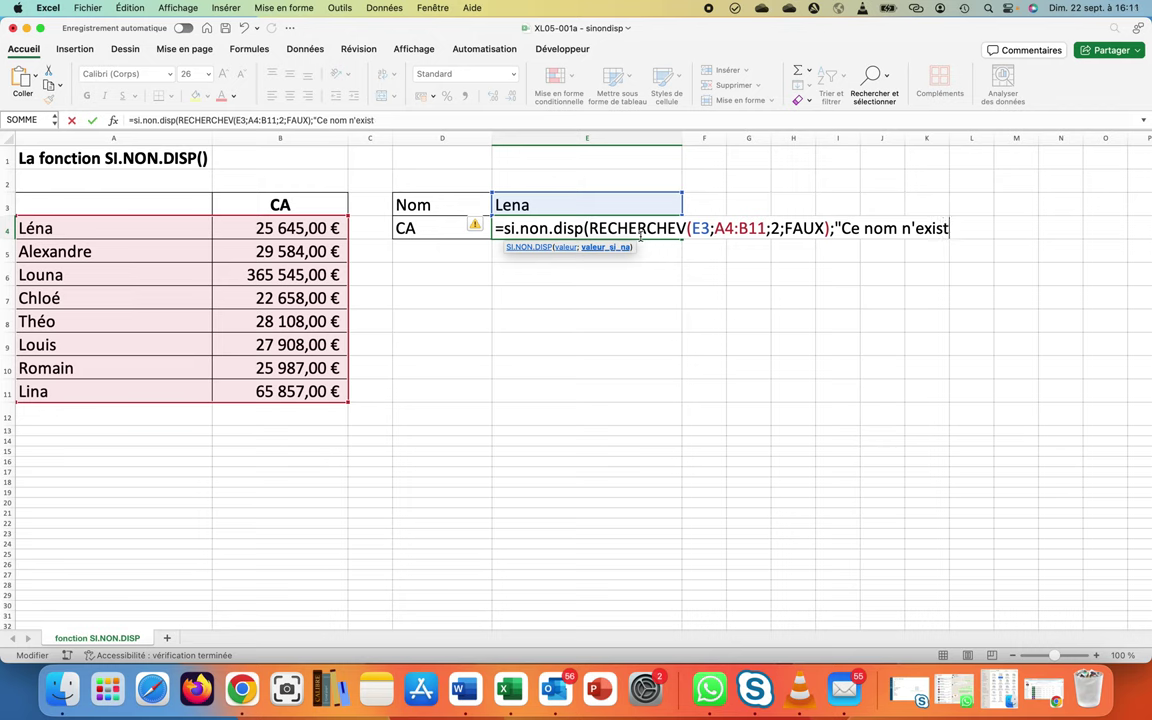
pyautogui.write('e pas")')
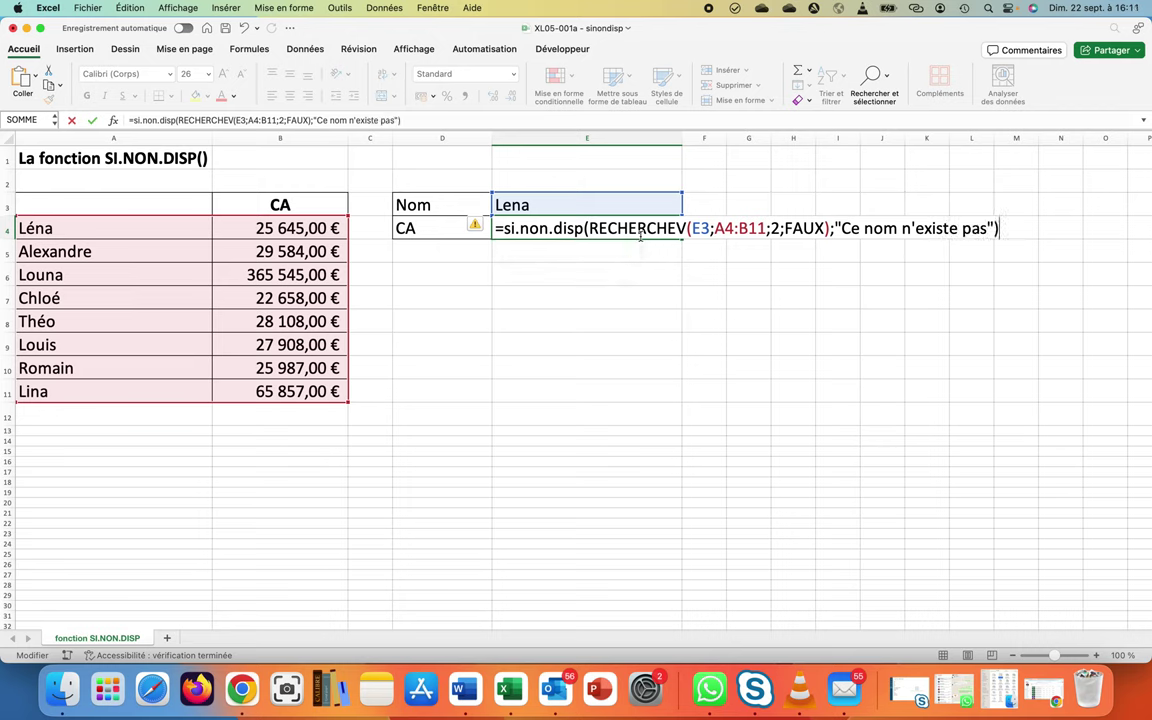
pyautogui.press('Return')
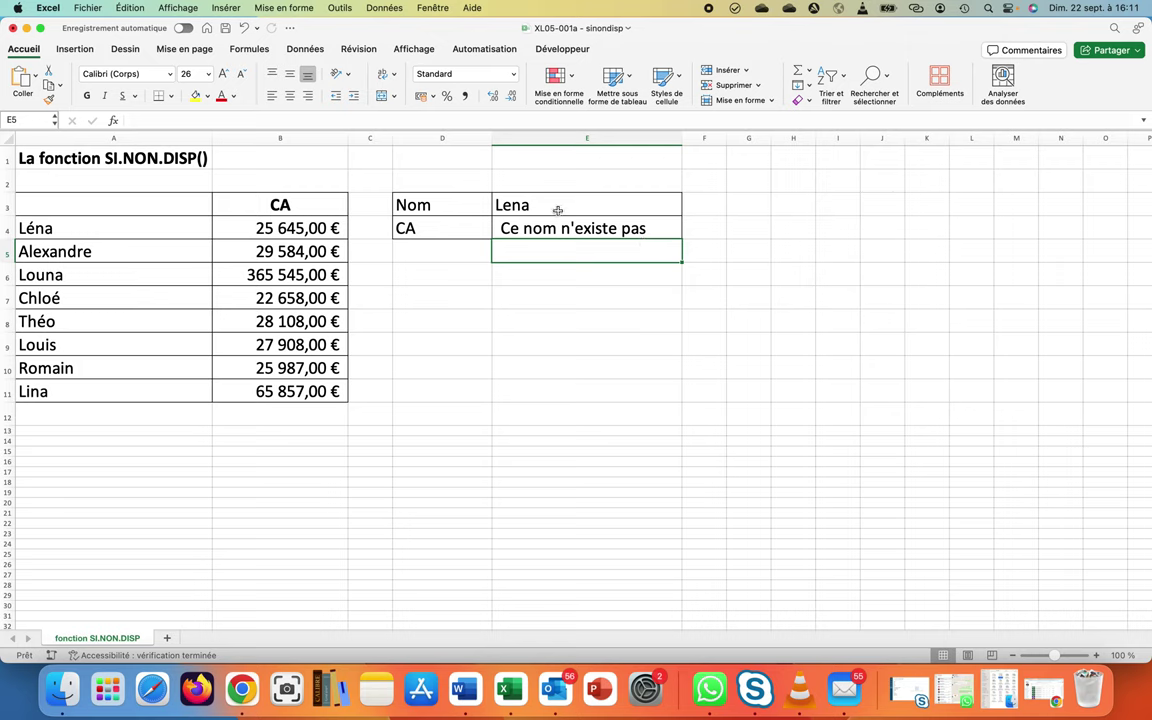
# Step: Restore 'Léna' in E3 so E4 returns 25 645,00 €
pyautogui.click(538, 205)
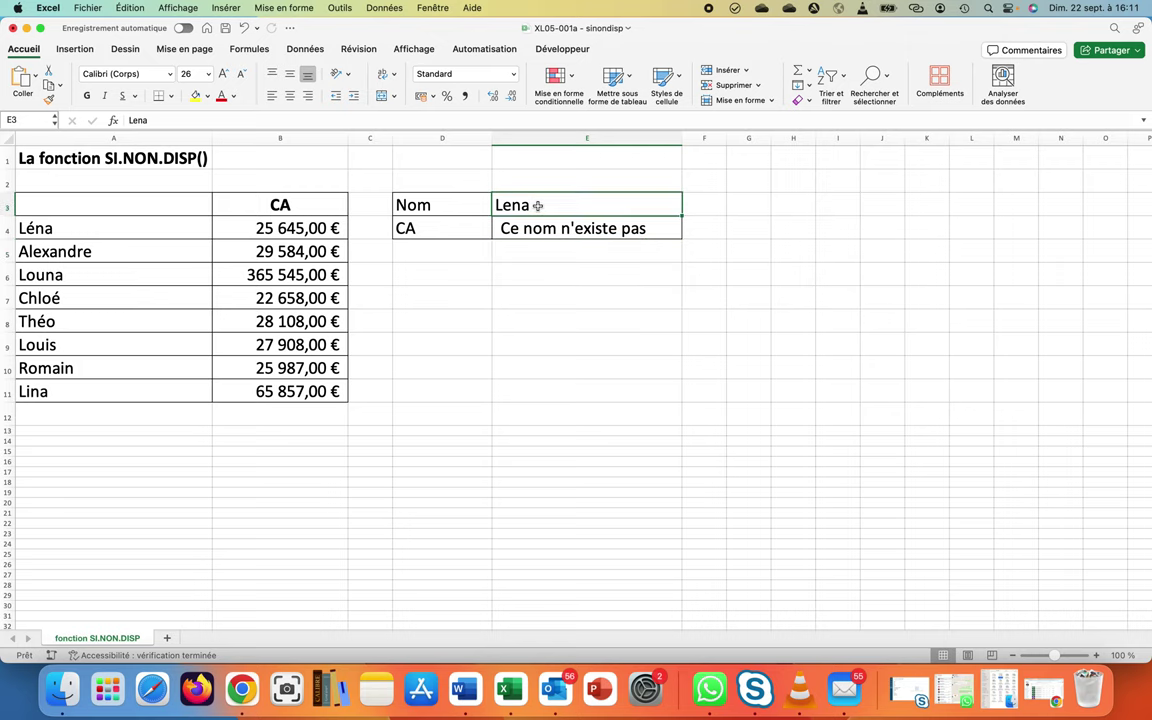
pyautogui.write('Léna')
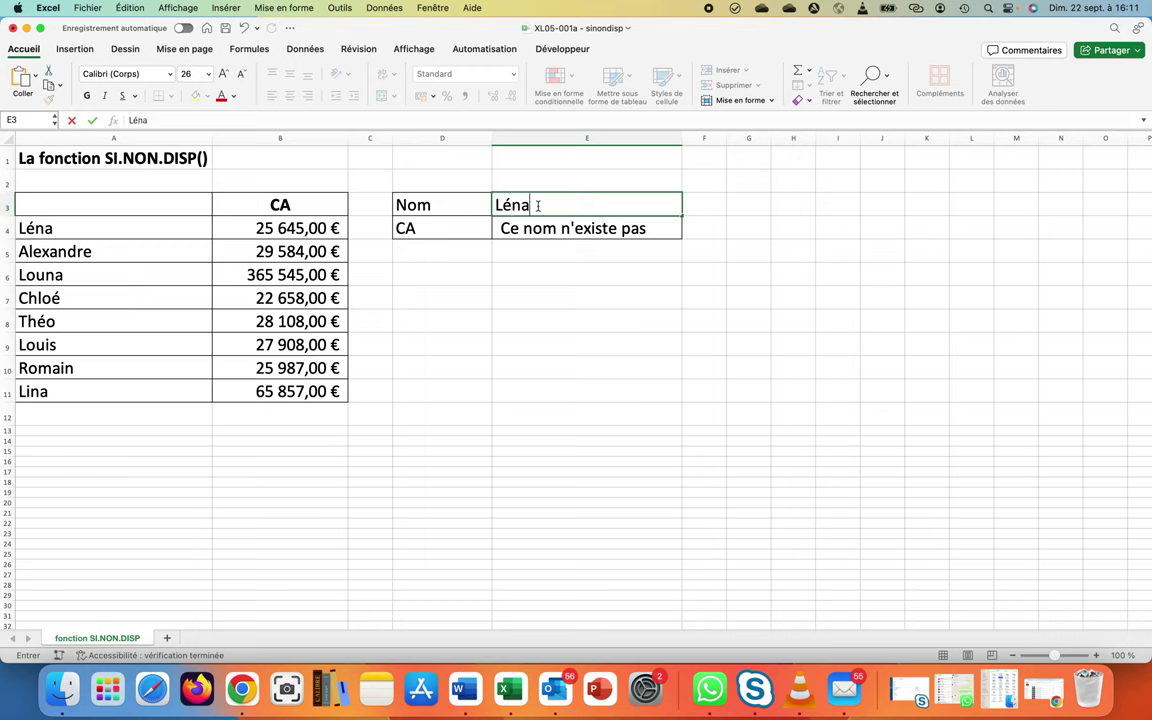
pyautogui.press('Return')
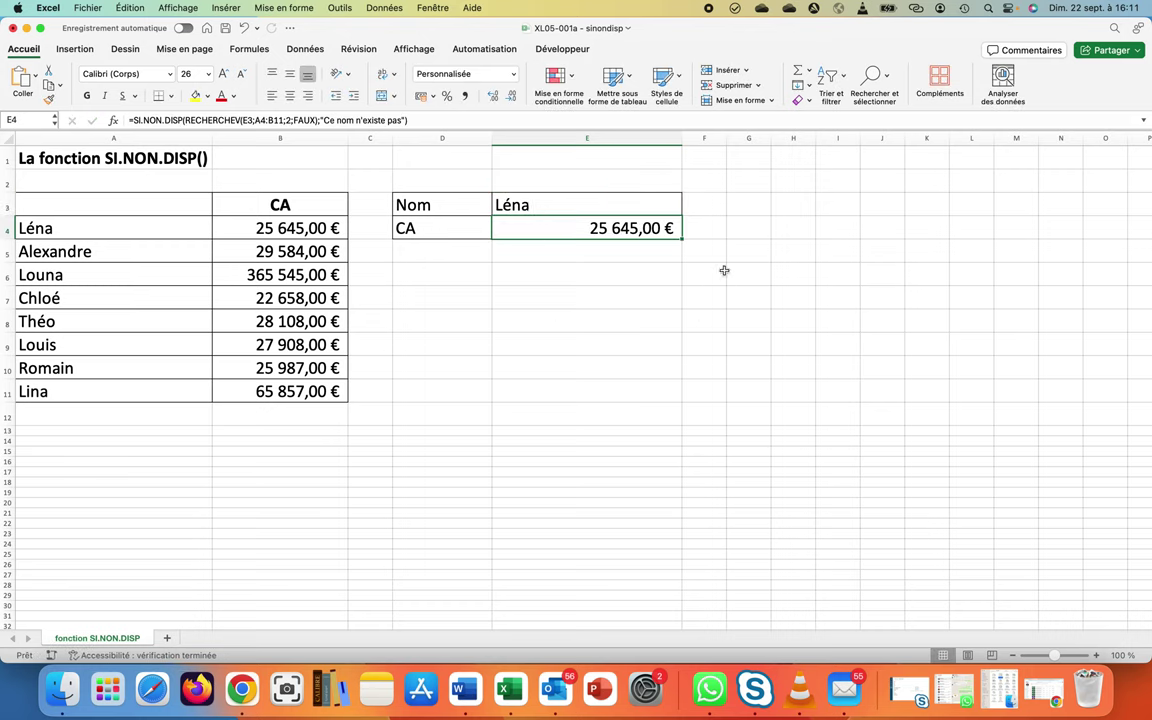
# Step: Enter the misspelled 'Lénas' in E3 and check E4 shows 'Ce nom n'existe pas'
pyautogui.click(519, 199)
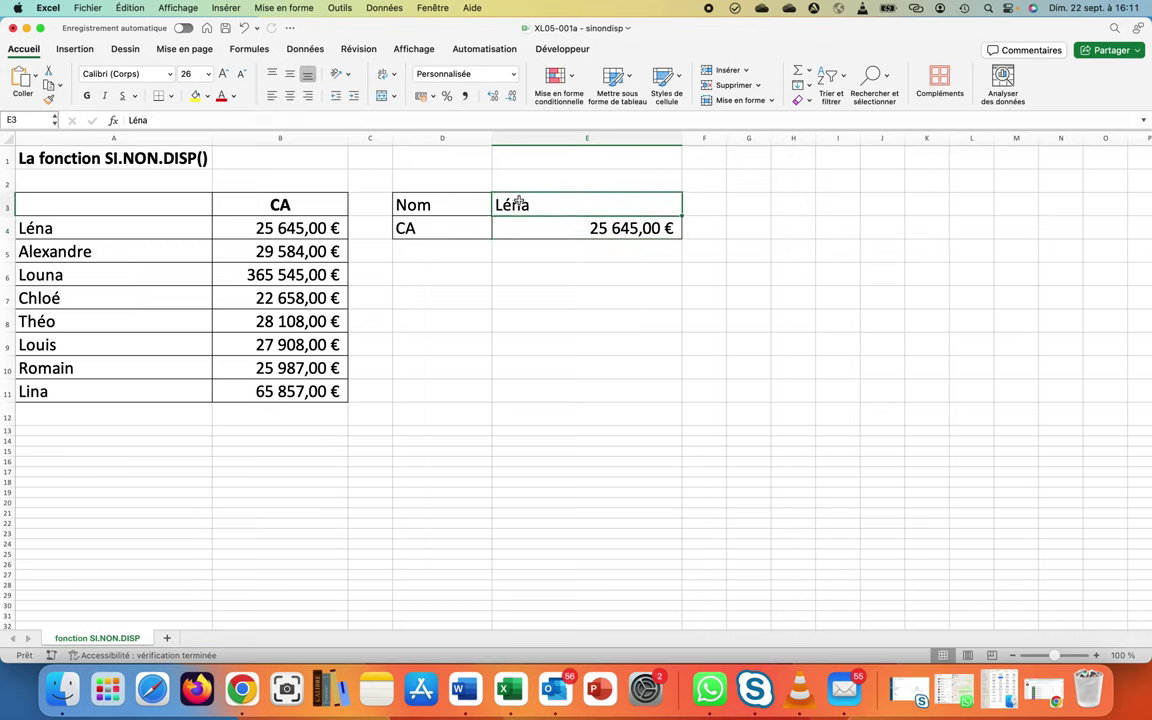
pyautogui.write('Lénas')
pyautogui.press('Return')
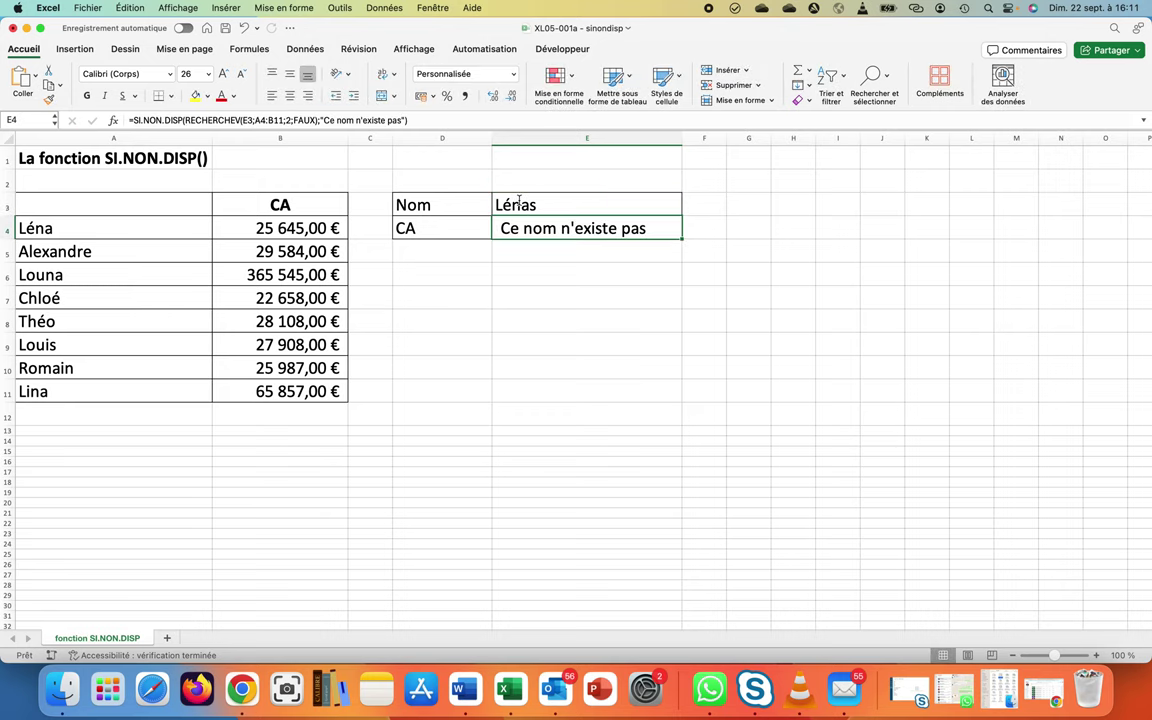
pyautogui.doubleClick(572, 231)
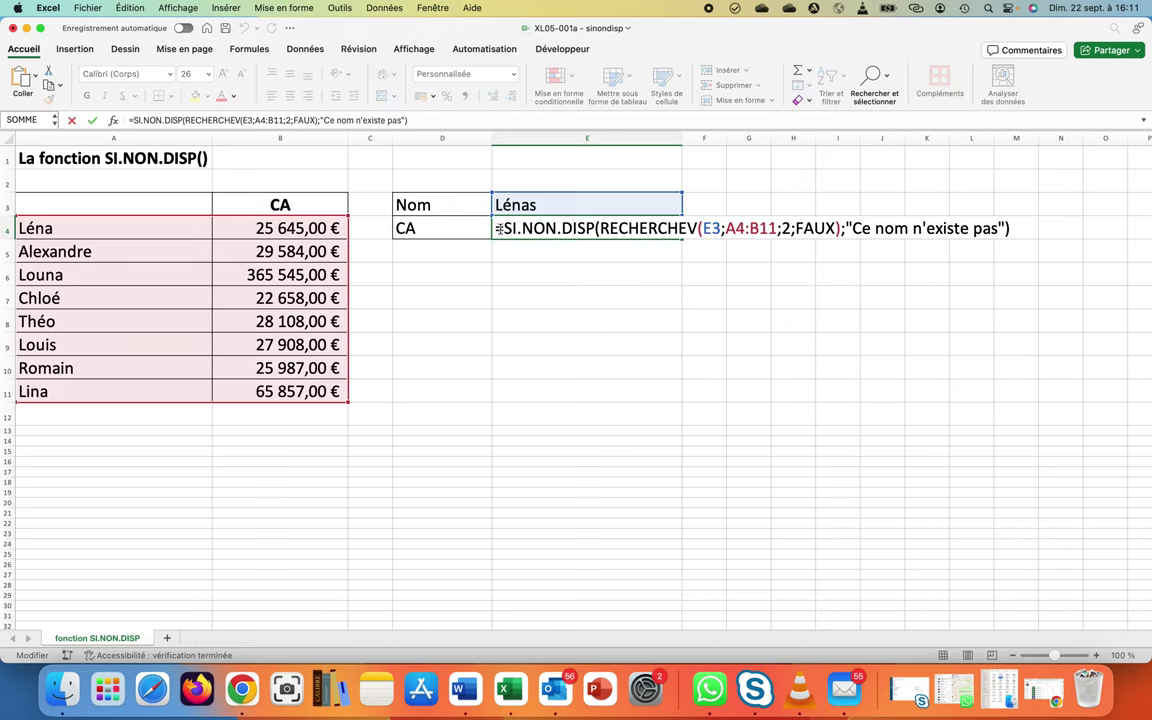